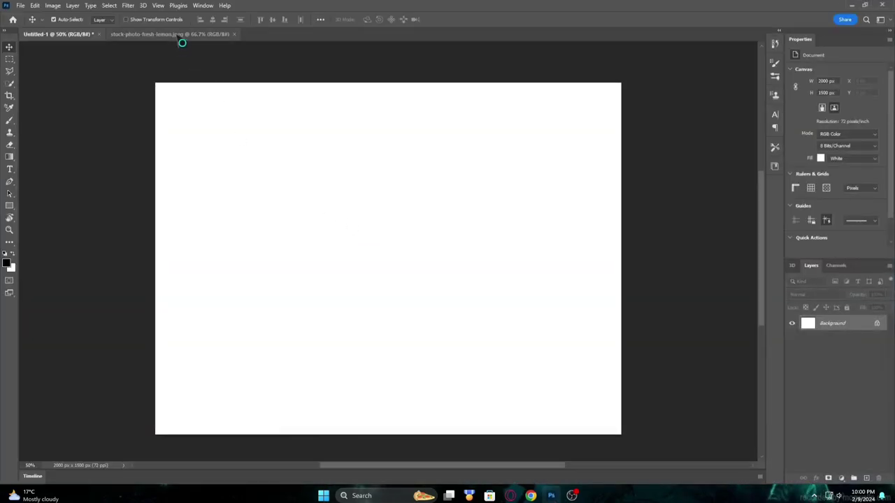
# Step: Bring the fresh lemon stock photo to the front in Photoshop
pyautogui.click(179, 35)
# Step: Copy the lemon onto Untitled-1, rotated about −79° and scaled to roughly 88%, near centre
pyautogui.moveTo(383, 239); pyautogui.dragTo(400, 248)
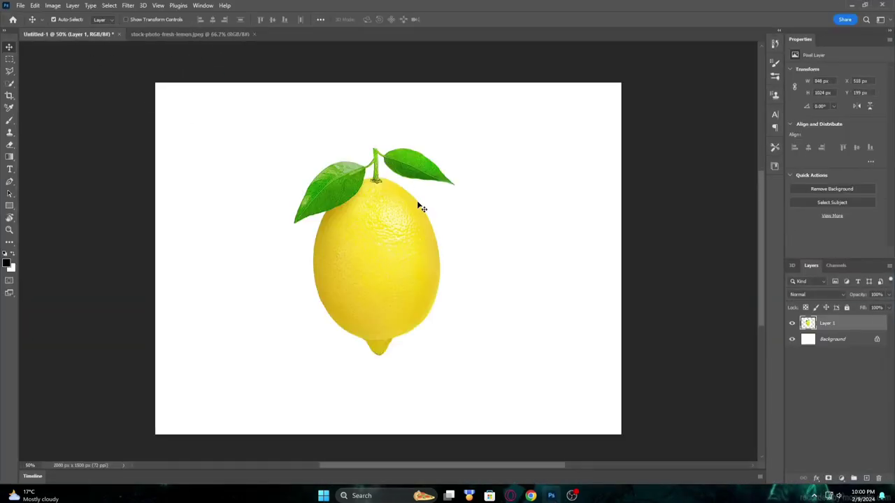
pyautogui.hotkey('ctrl', 't')
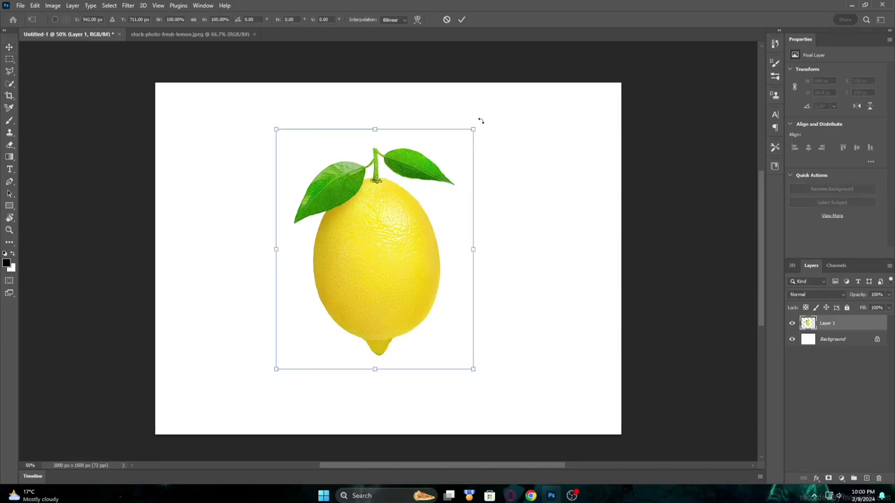
pyautogui.moveTo(481, 121); pyautogui.dragTo(266, 91)
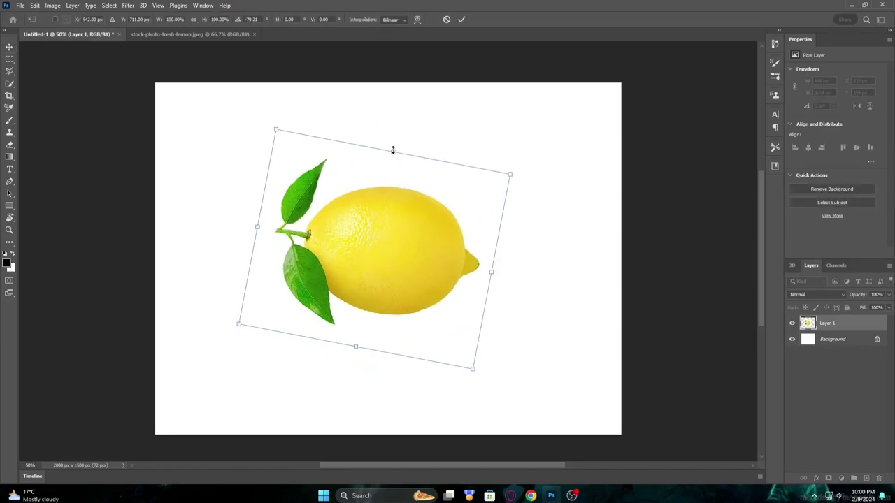
pyautogui.moveTo(392, 150); pyautogui.dragTo(381, 173)
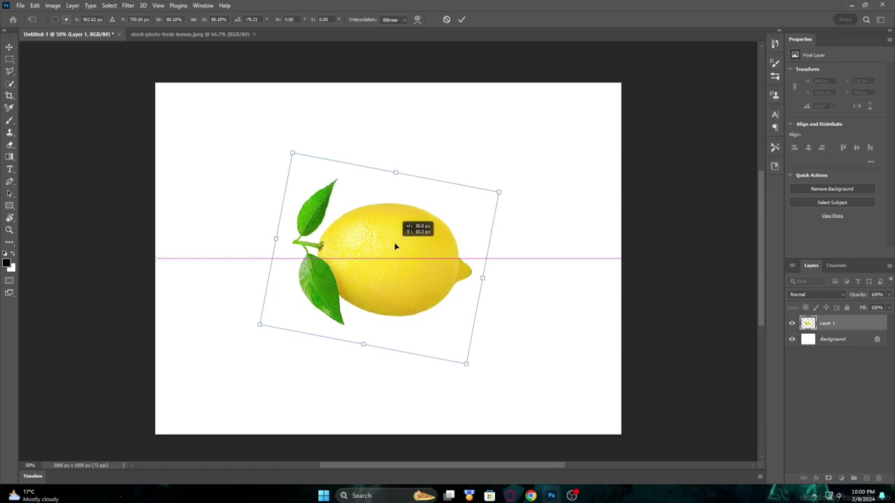
pyautogui.moveTo(391, 240); pyautogui.dragTo(402, 243)
pyautogui.press('Return')
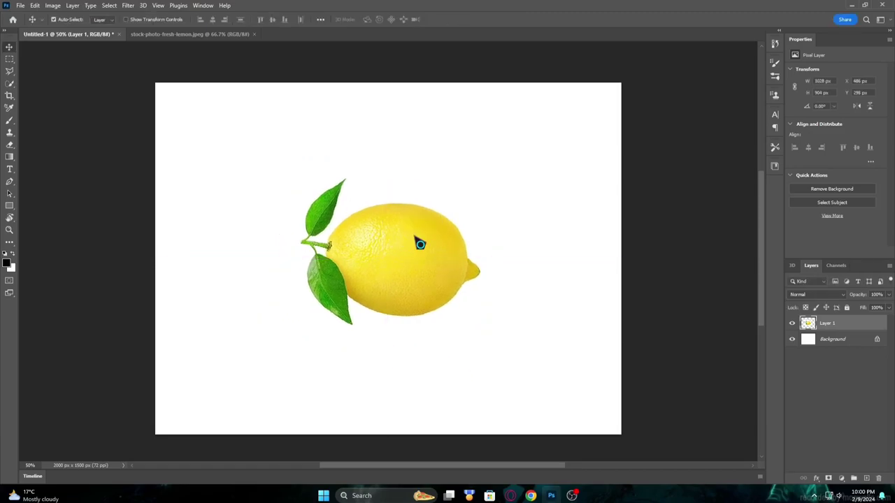
pyautogui.scroll(2, 411, 284)
pyautogui.scroll(1, 411, 284)
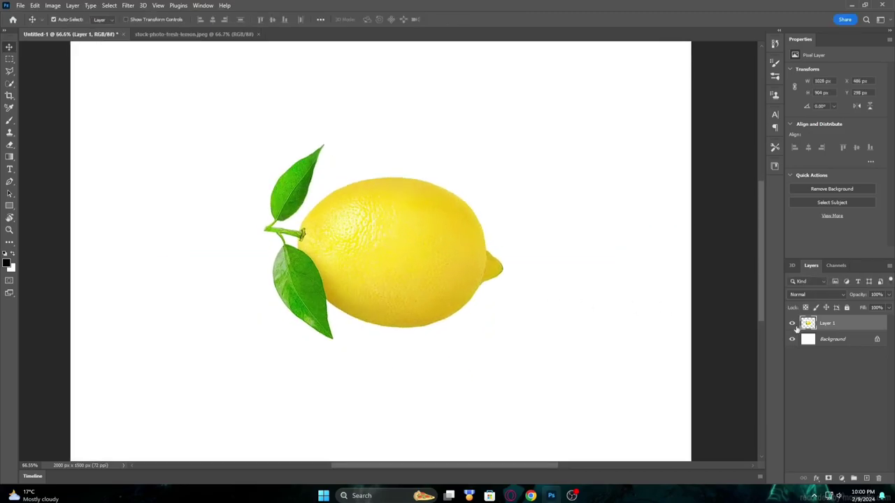
# Step: Add a LEMON text layer on top of the lemon
pyautogui.click(10, 170)
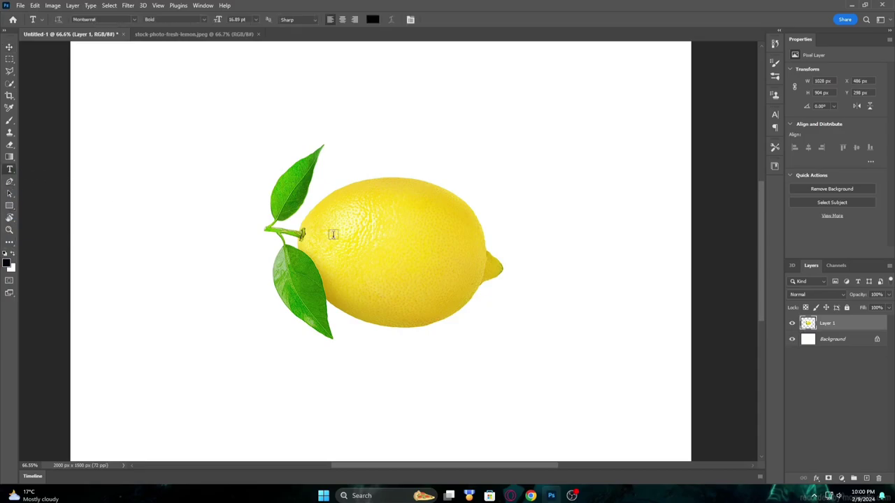
pyautogui.click(392, 241)
pyautogui.write('LEMON')
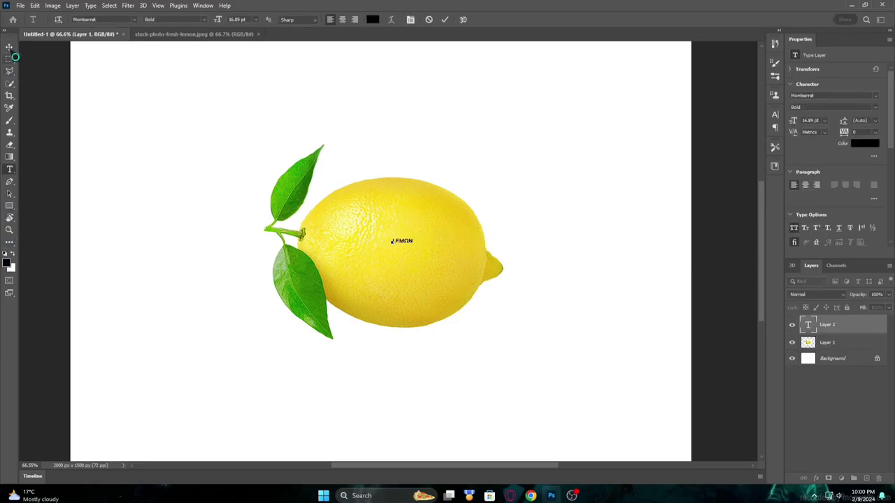
pyautogui.click(10, 46)
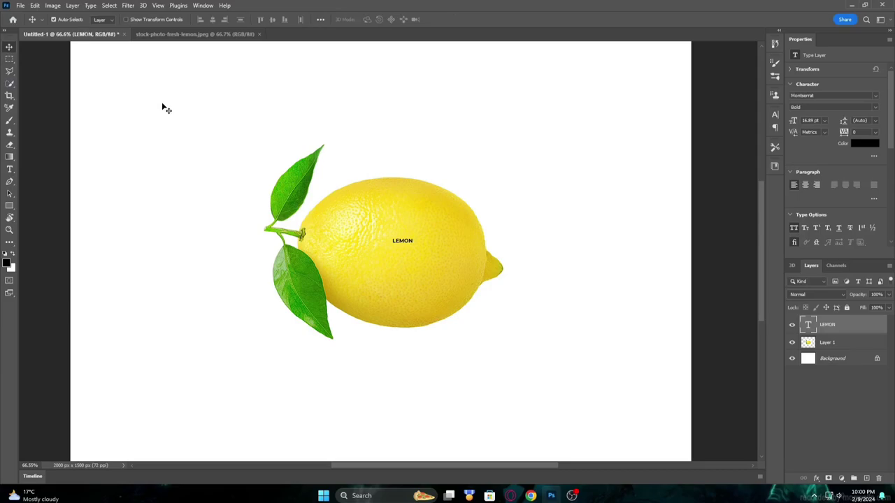
# Step: Enlarge the LEMON text to about 119 pt and centre it on the lemon
pyautogui.hotkey('ctrl', 't')
pyautogui.moveTo(414, 245); pyautogui.dragTo(524, 312)
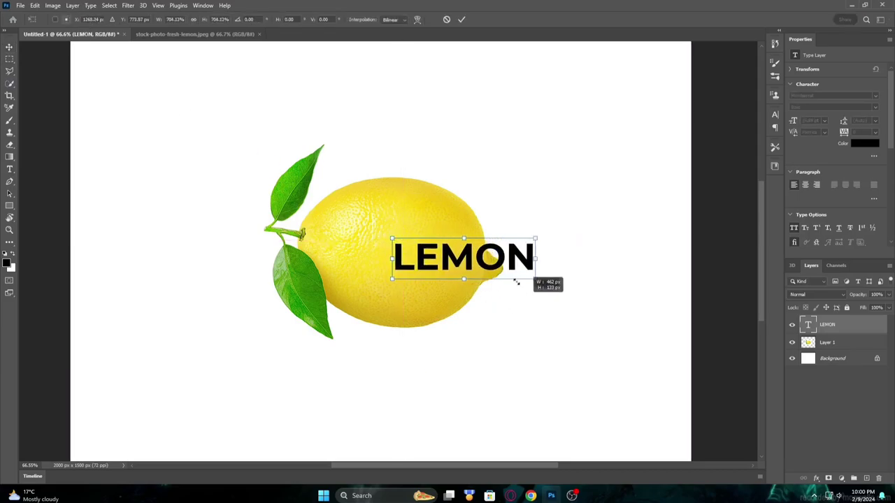
pyautogui.hotkey('ctrl', 'z')
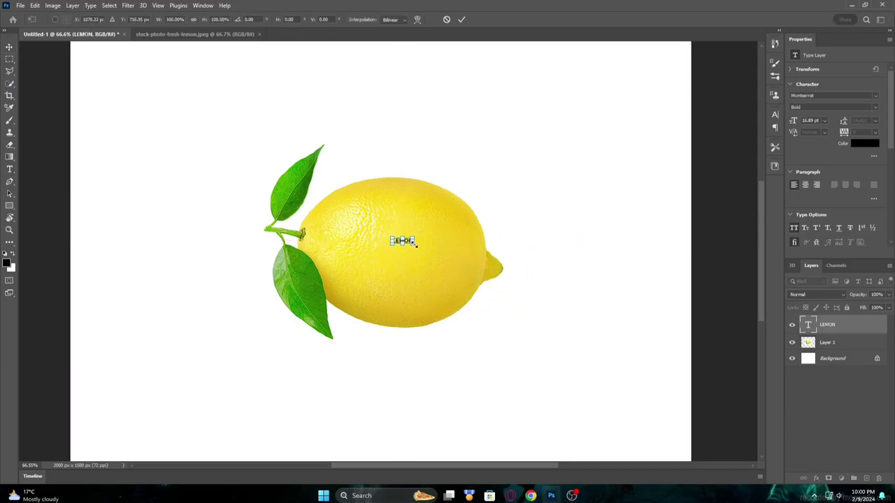
pyautogui.moveTo(416, 244)
pyautogui.mouseDown()
pyautogui.moveTo(518, 273)
pyautogui.moveTo(433, 255)
pyautogui.moveTo(481, 277)
pyautogui.mouseUp()
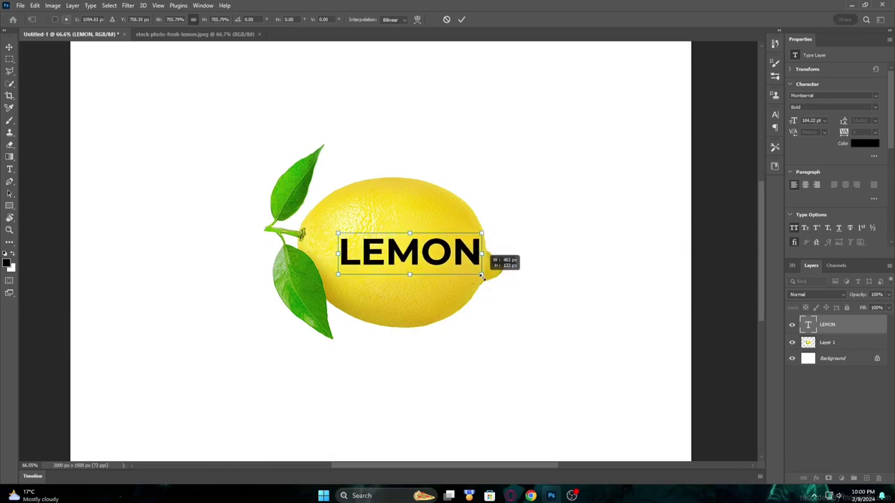
pyautogui.moveTo(368, 263); pyautogui.dragTo(357, 261)
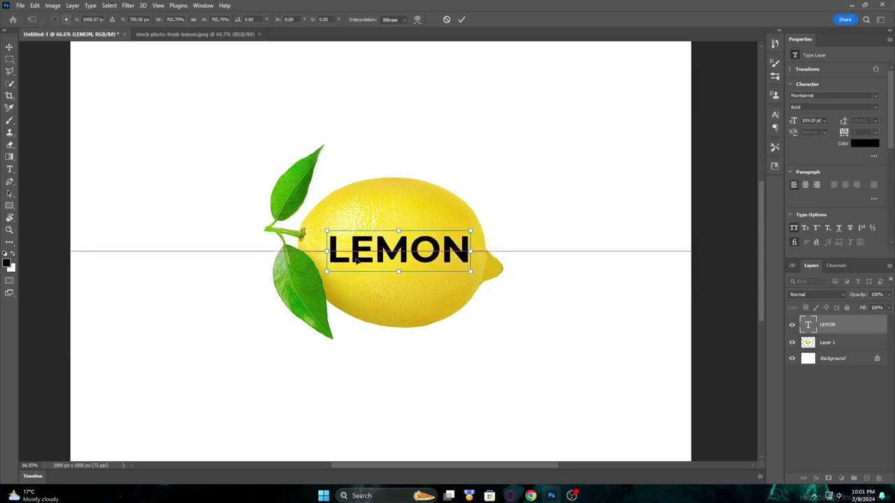
pyautogui.moveTo(327, 252); pyautogui.dragTo(334, 251)
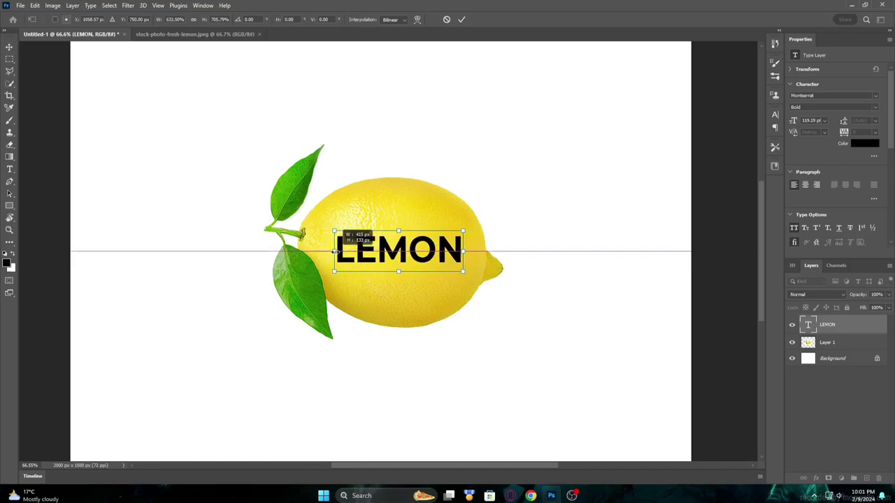
pyautogui.moveTo(396, 258)
pyautogui.mouseDown()
pyautogui.moveTo(404, 240)
pyautogui.moveTo(424, 248)
pyautogui.mouseUp()
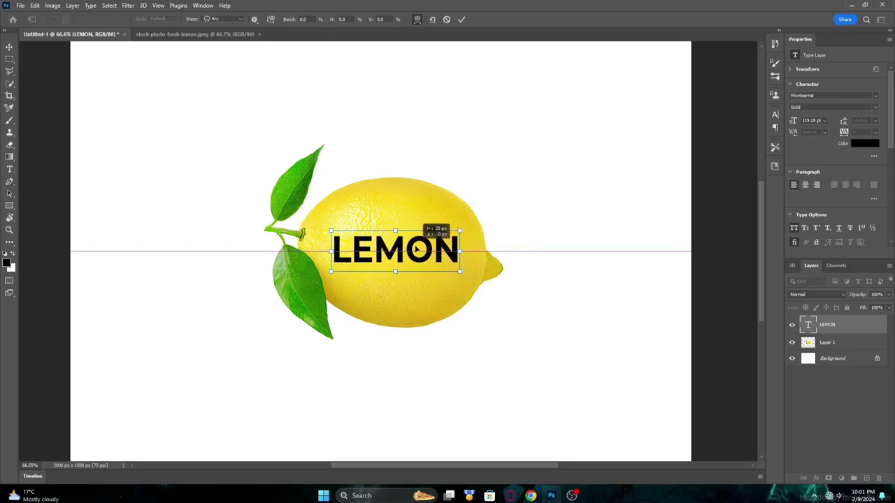
# Step: Apply the text resize and convert the LEMON layer to a Smart Object
pyautogui.press('Return')
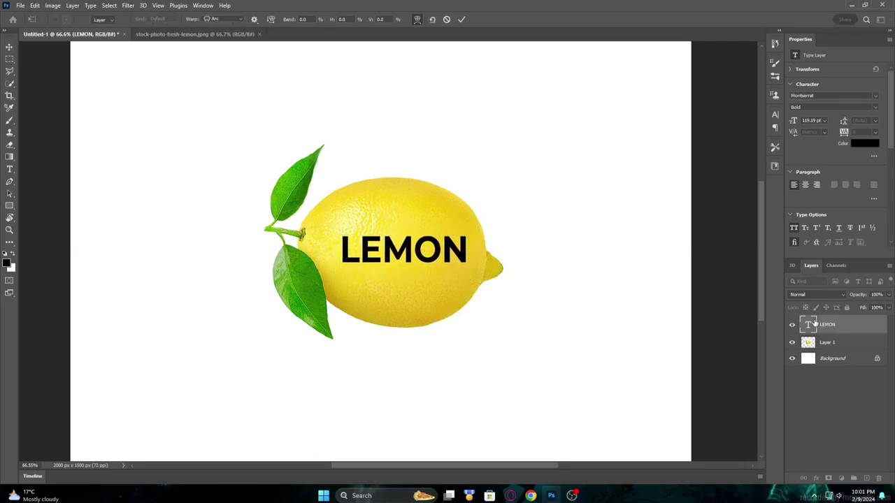
pyautogui.rightClick(832, 326)
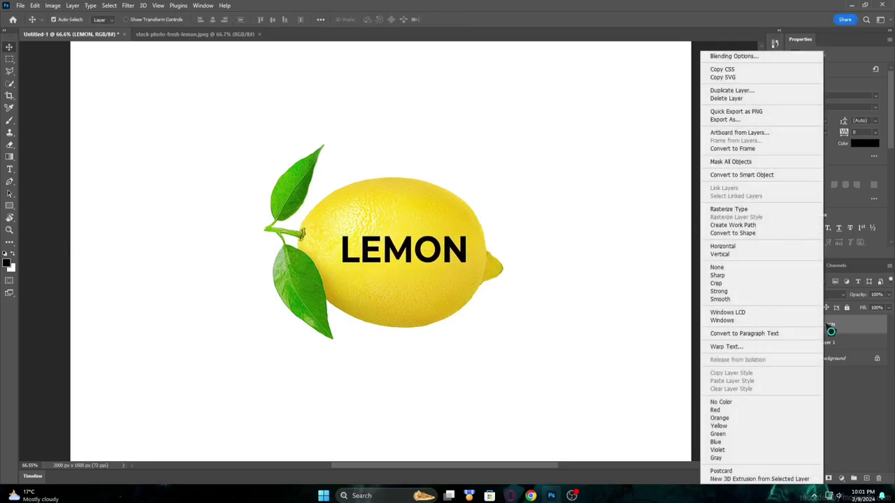
pyautogui.click(741, 175)
pyautogui.click(417, 255)
pyautogui.hotkey('ctrl', 't')
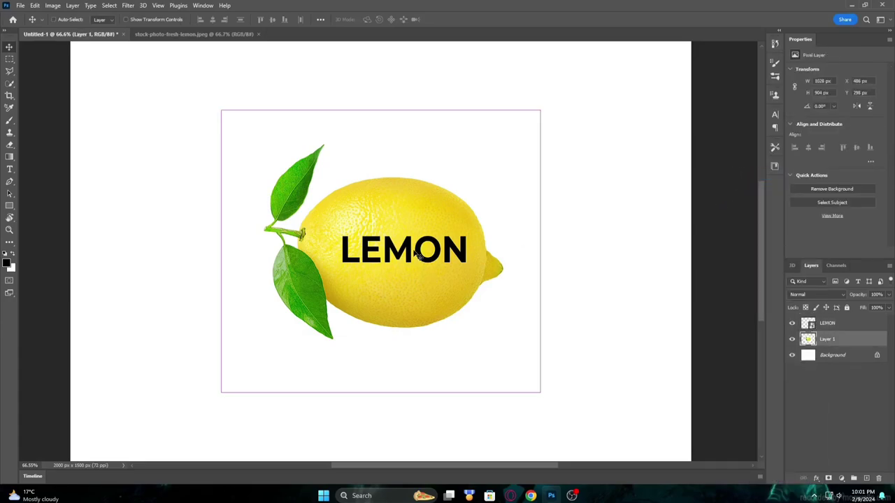
pyautogui.rightClick(411, 250)
pyautogui.click(408, 253)
pyautogui.click(840, 325)
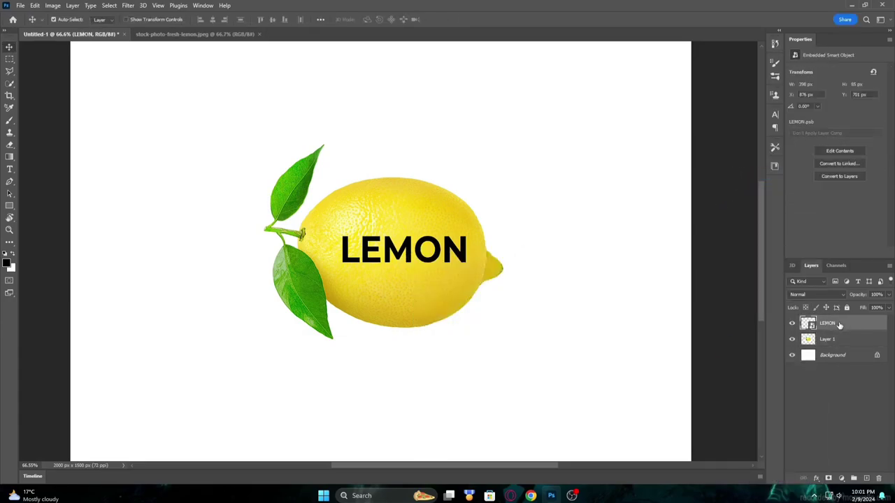
pyautogui.rightClick(395, 260)
pyautogui.click(405, 266)
# Step: Warp LEMON, arching its top and raising both ends to the lemon's outline
pyautogui.hotkey('ctrl', 't')
pyautogui.rightClick(400, 251)
pyautogui.click(432, 347)
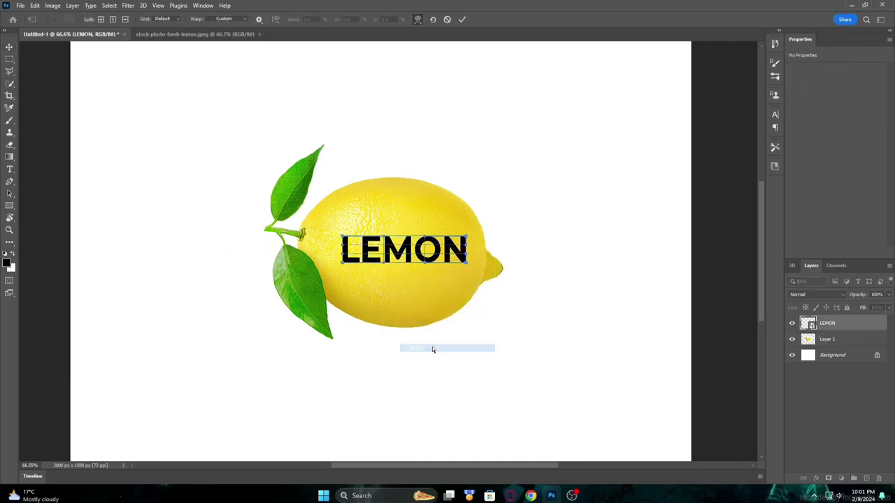
pyautogui.moveTo(425, 237); pyautogui.dragTo(425, 163)
pyautogui.moveTo(467, 239); pyautogui.dragTo(467, 203)
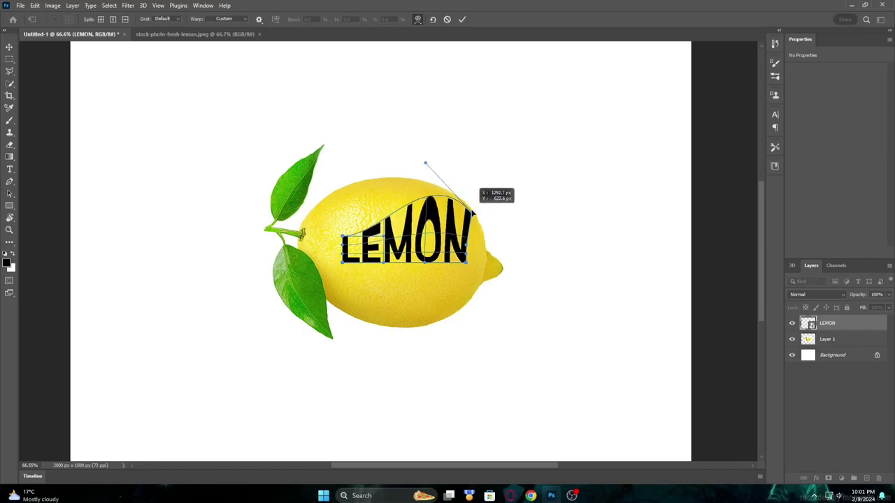
pyautogui.moveTo(343, 236)
pyautogui.mouseDown()
pyautogui.moveTo(326, 202)
pyautogui.moveTo(340, 179)
pyautogui.moveTo(427, 170)
pyautogui.mouseUp()
# Step: Stretch the letters' sides and bottom out to the lemon's edges and apply the warp
pyautogui.moveTo(342, 246)
pyautogui.mouseDown()
pyautogui.moveTo(322, 252)
pyautogui.moveTo(338, 299)
pyautogui.mouseUp()
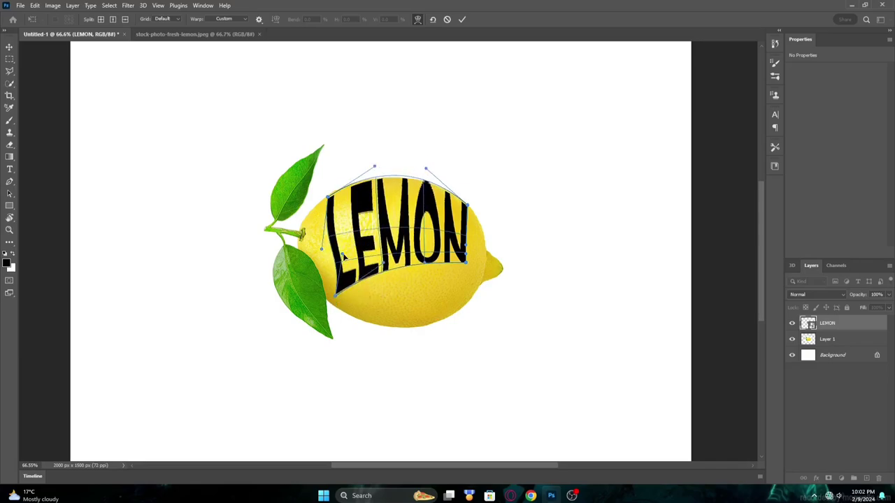
pyautogui.moveTo(343, 253); pyautogui.dragTo(328, 257)
pyautogui.moveTo(388, 285); pyautogui.dragTo(390, 337)
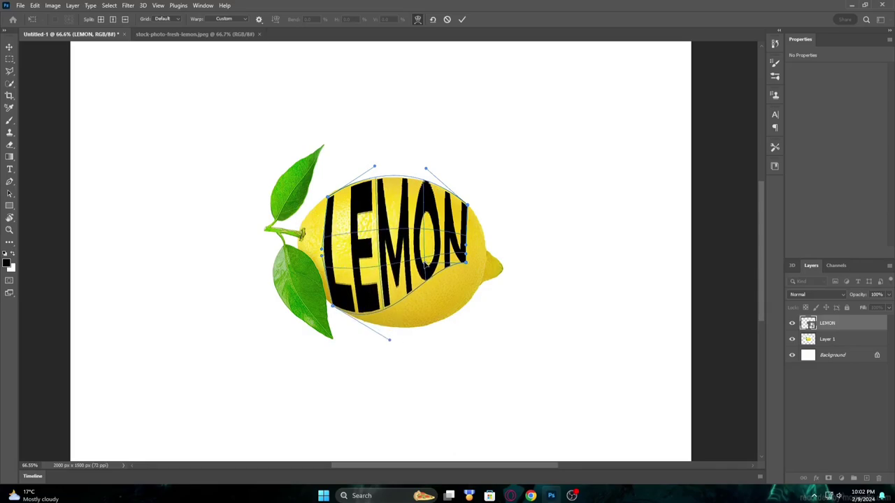
pyautogui.moveTo(466, 263); pyautogui.dragTo(474, 303)
pyautogui.moveTo(439, 330)
pyautogui.mouseDown()
pyautogui.moveTo(439, 338)
pyautogui.moveTo(386, 345)
pyautogui.mouseUp()
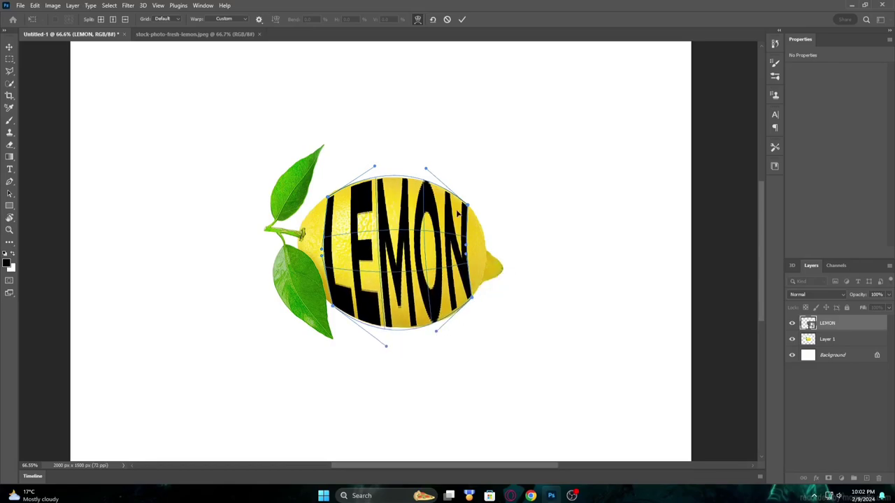
pyautogui.moveTo(469, 249); pyautogui.dragTo(474, 260)
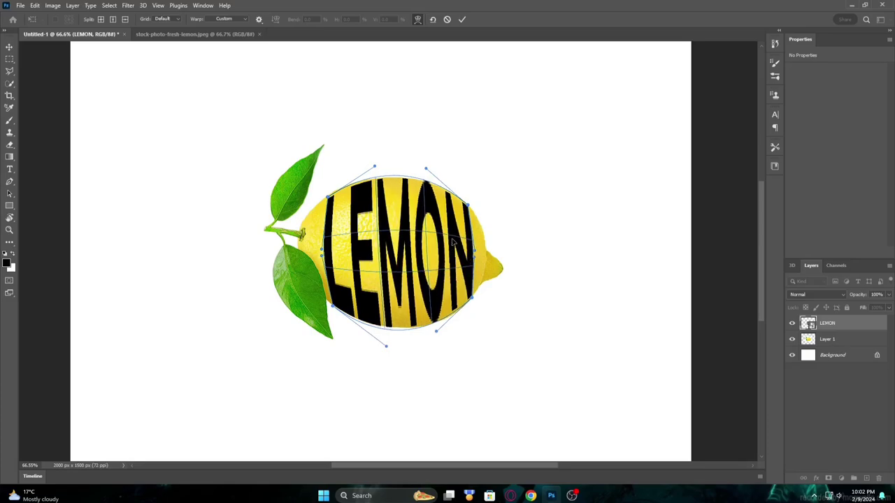
pyautogui.press('Return')
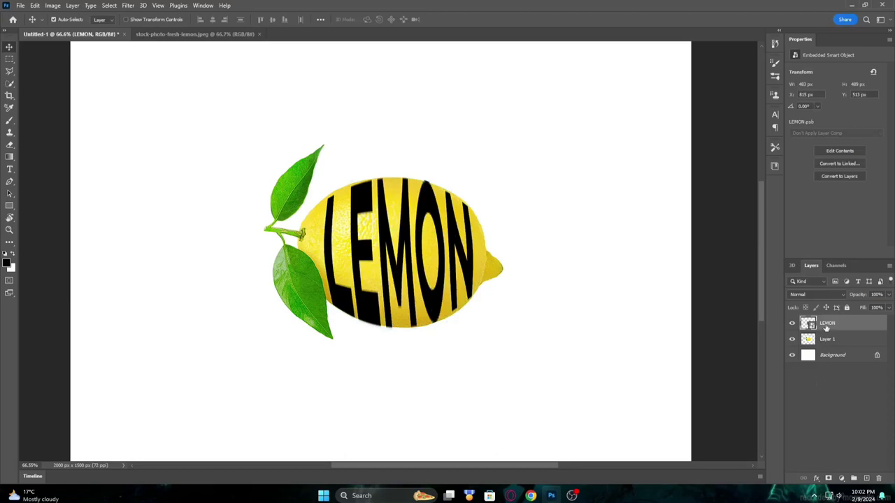
# Step: Load the LEMON letter outlines as a selection and hide the LEMON layer
pyautogui.rightClick(809, 324)
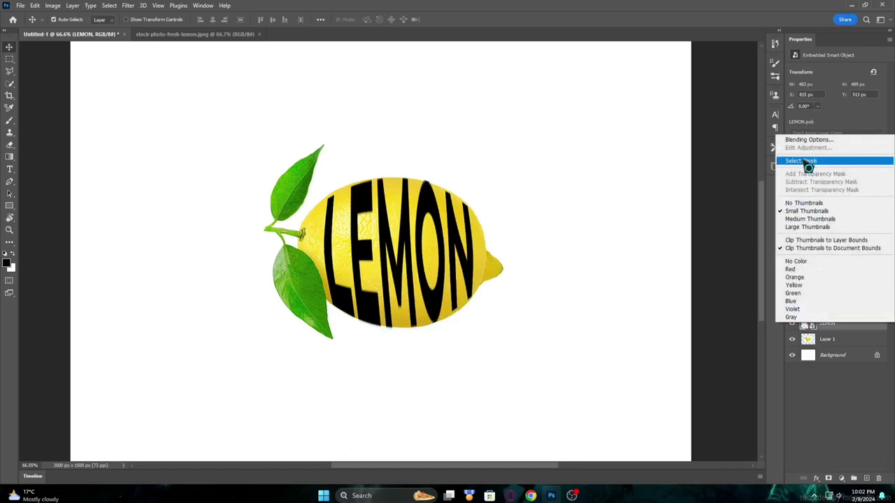
pyautogui.click(811, 165)
pyautogui.click(792, 324)
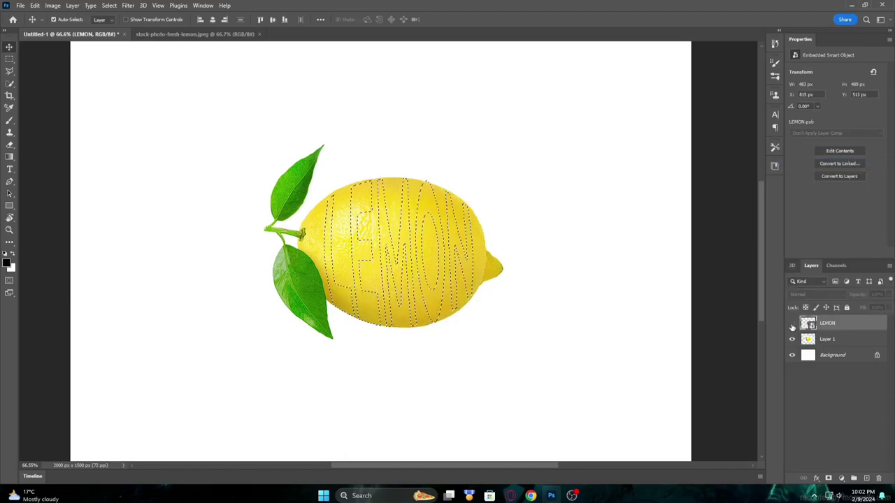
# Step: Add a layer mask to the lemon photo layer from the LEMON letter selection
pyautogui.click(827, 480)
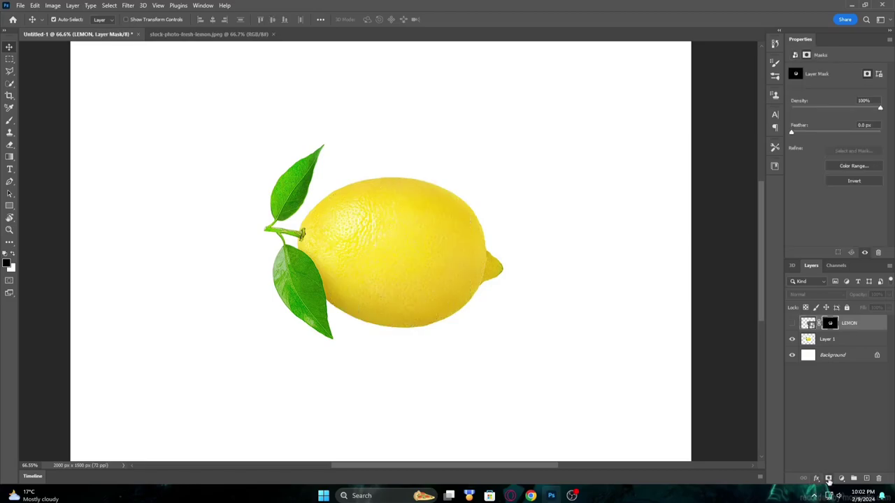
pyautogui.click(516, 276)
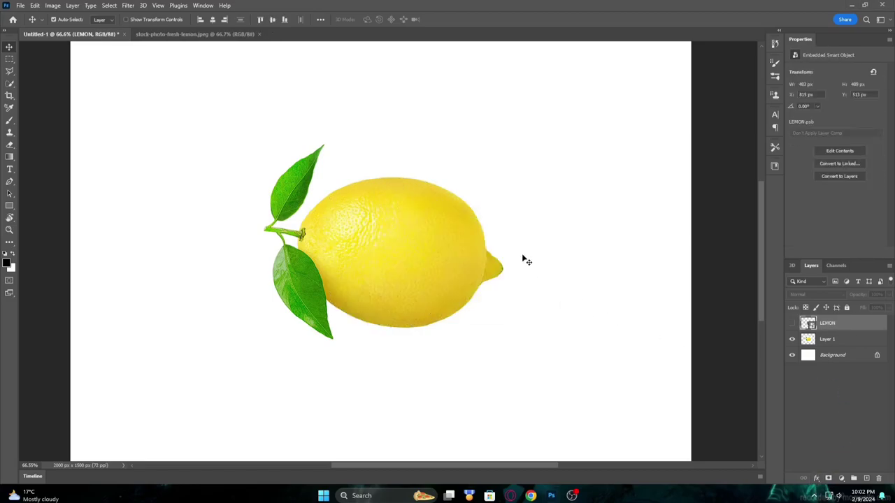
pyautogui.click(792, 323)
pyautogui.click(793, 323)
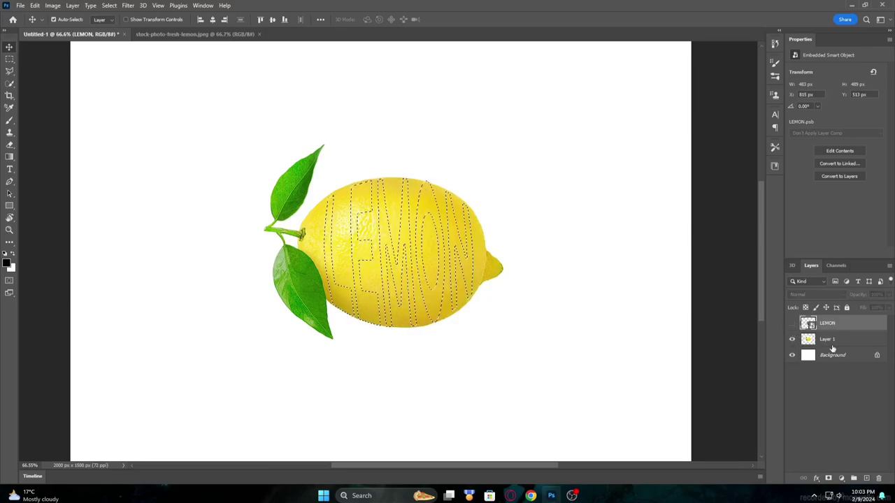
pyautogui.click(839, 340)
pyautogui.click(828, 479)
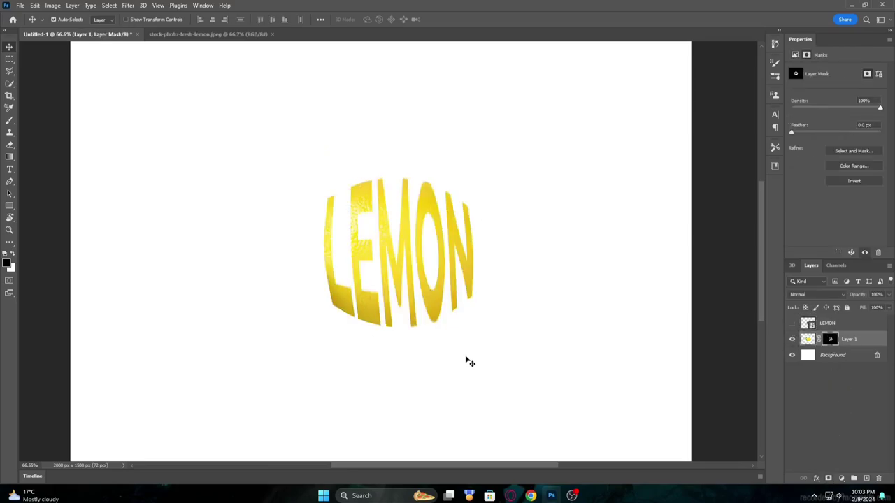
# Step: Paint white on the mask with a soft brush to restore both leaves and the stem
pyautogui.scroll(3, 334, 295)
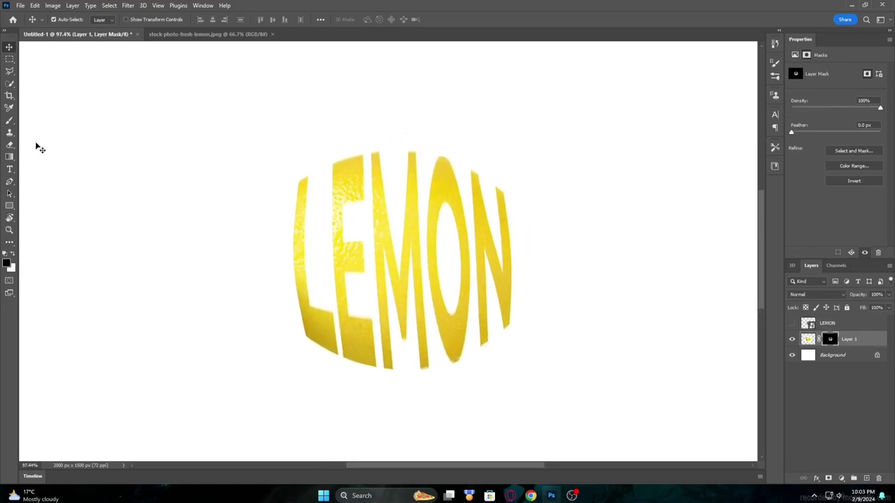
pyautogui.click(11, 123)
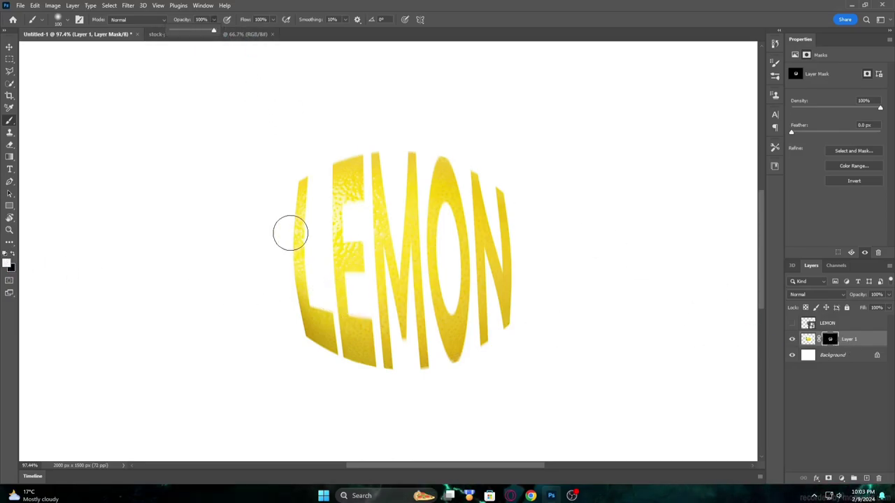
pyautogui.scroll(2, 291, 185)
pyautogui.moveTo(264, 162); pyautogui.dragTo(241, 208)
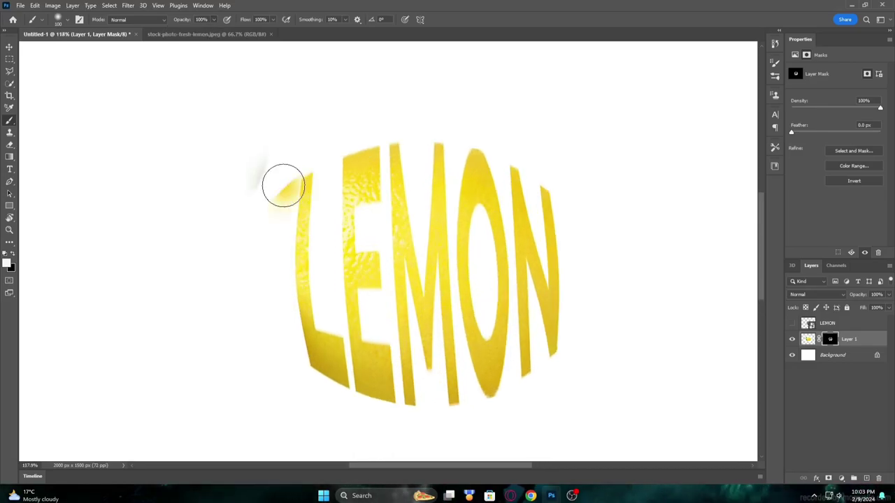
pyautogui.scroll(3, 291, 175)
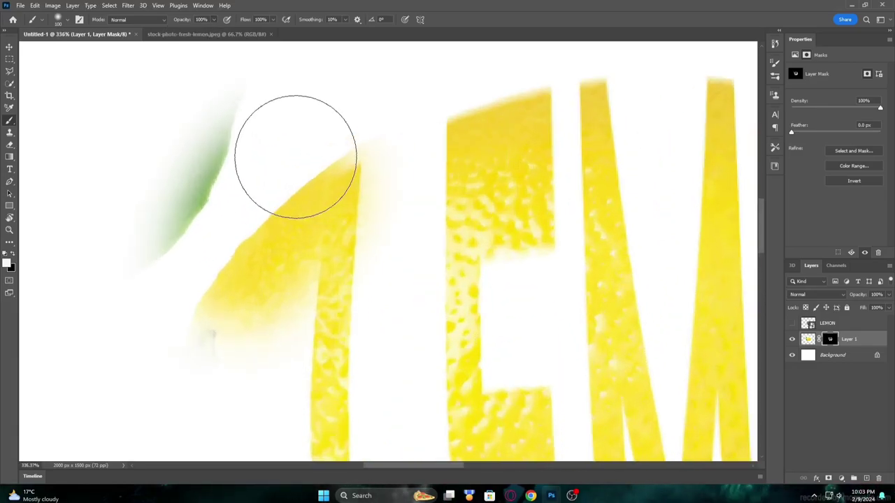
pyautogui.moveTo(296, 160); pyautogui.dragTo(289, 163)
pyautogui.scroll(-3, 266, 160)
pyautogui.moveTo(217, 236)
pyautogui.mouseDown()
pyautogui.moveTo(296, 68)
pyautogui.moveTo(183, 225)
pyautogui.moveTo(224, 304)
pyautogui.moveTo(274, 222)
pyautogui.moveTo(234, 308)
pyautogui.moveTo(280, 350)
pyautogui.moveTo(207, 392)
pyautogui.moveTo(276, 404)
pyautogui.mouseUp()
# Step: Restore the lemon's right-hand tip and edge beside the N on the mask
pyautogui.scroll(1, 280, 340)
pyautogui.scroll(-1, 300, 380)
pyautogui.scroll(1, 409, 319)
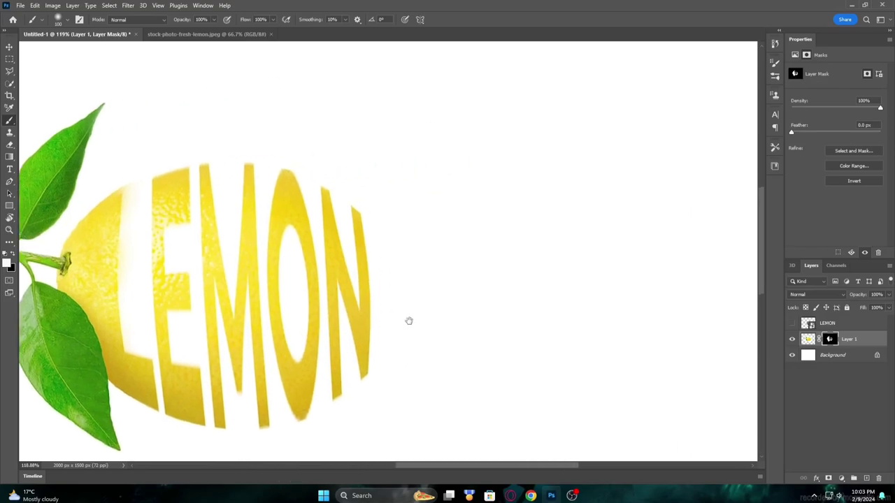
pyautogui.scroll(1, 380, 282)
pyautogui.scroll(1, 354, 234)
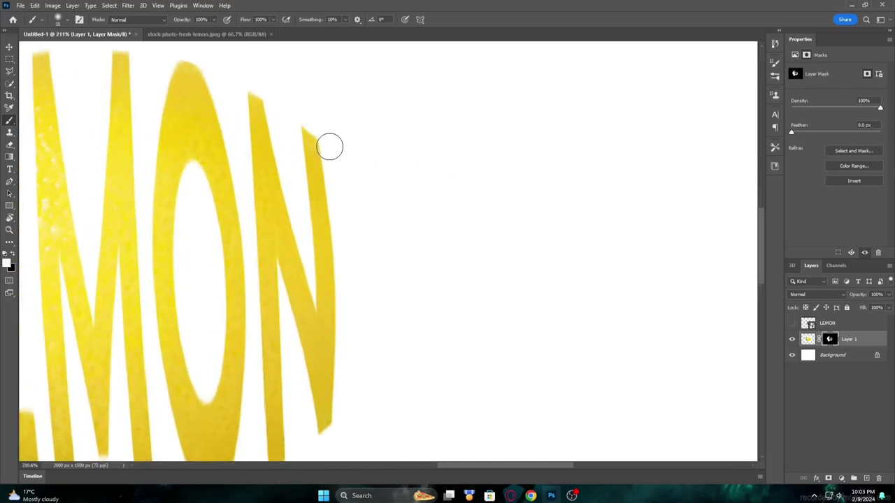
pyautogui.moveTo(329, 146)
pyautogui.mouseDown()
pyautogui.moveTo(336, 181)
pyautogui.moveTo(316, 128)
pyautogui.moveTo(361, 235)
pyautogui.moveTo(338, 254)
pyautogui.moveTo(342, 272)
pyautogui.moveTo(403, 321)
pyautogui.moveTo(423, 363)
pyautogui.moveTo(410, 339)
pyautogui.mouseUp()
pyautogui.scroll(-1, 404, 322)
pyautogui.scroll(1, 409, 340)
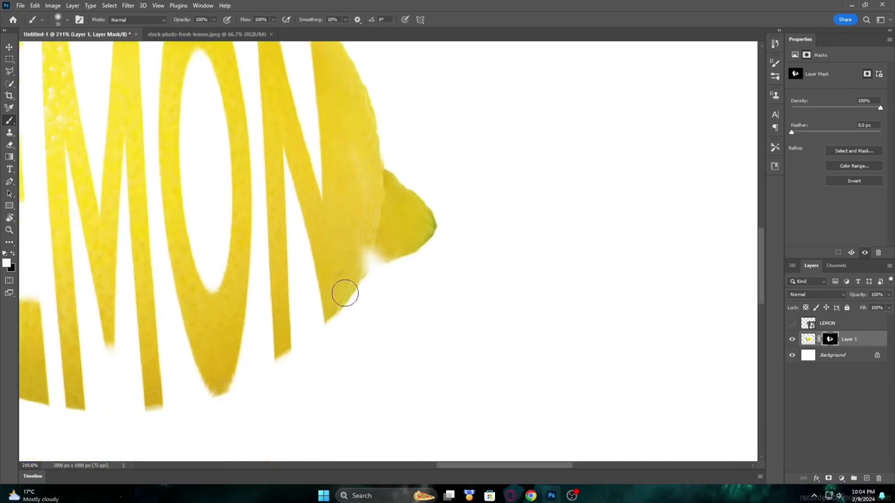
pyautogui.scroll(1, 434, 223)
pyautogui.scroll(2, 335, 349)
pyautogui.scroll(1, 353, 262)
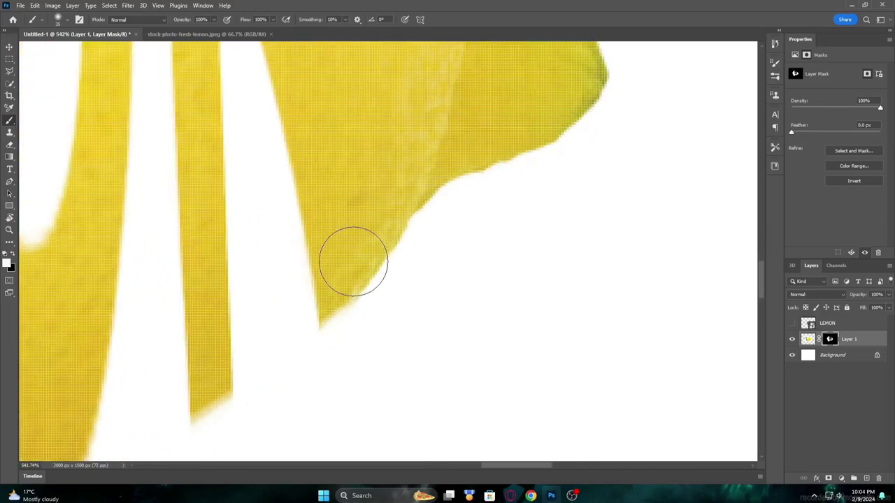
pyautogui.scroll(-2, 350, 261)
pyautogui.scroll(-2, 389, 254)
pyautogui.scroll(-1, 390, 278)
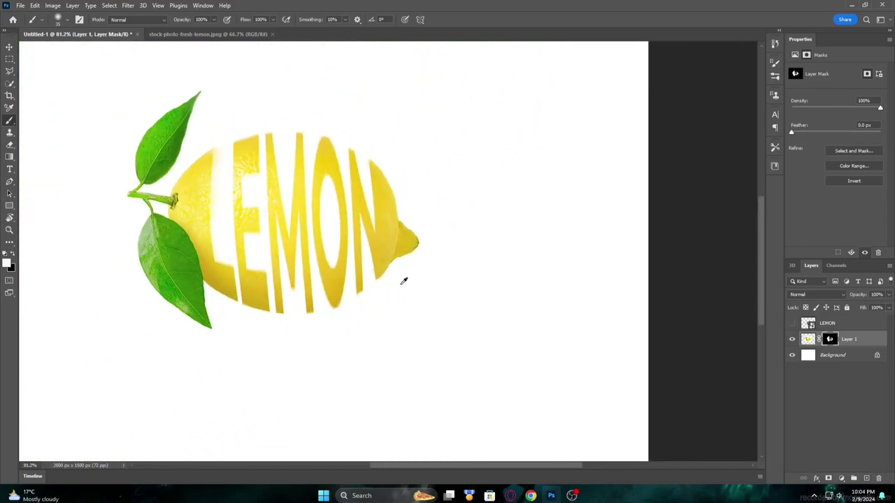
pyautogui.scroll(2, 380, 162)
pyautogui.scroll(3, 371, 160)
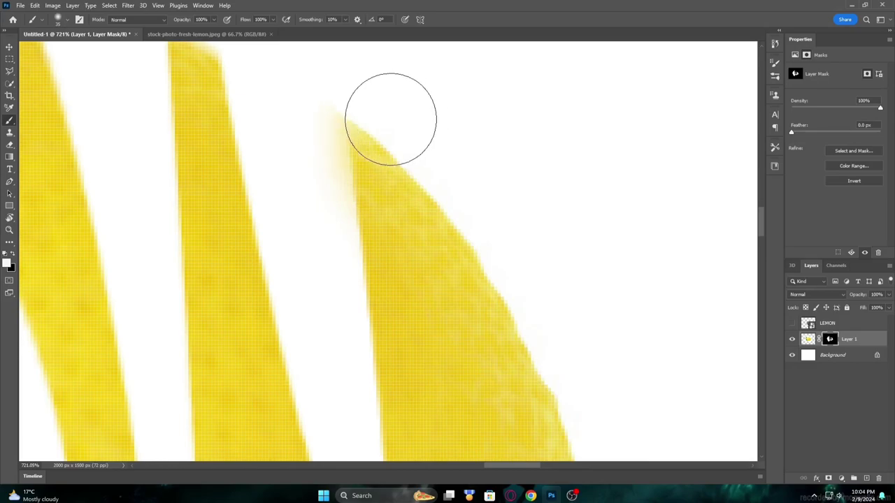
# Step: With a smaller black brush, paint out the faint yellow fringe near the lemon tip
pyautogui.click(14, 260)
pyautogui.press('[')
pyautogui.press('[')
pyautogui.press('[')
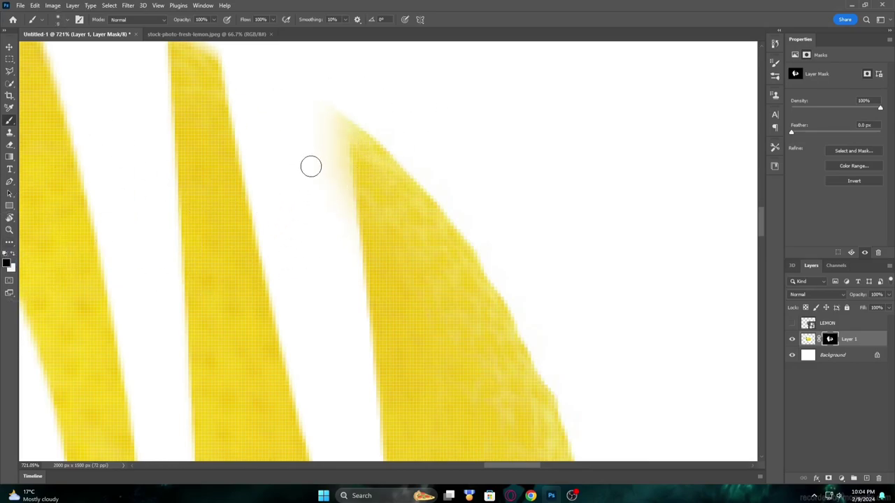
pyautogui.moveTo(331, 133); pyautogui.dragTo(333, 204)
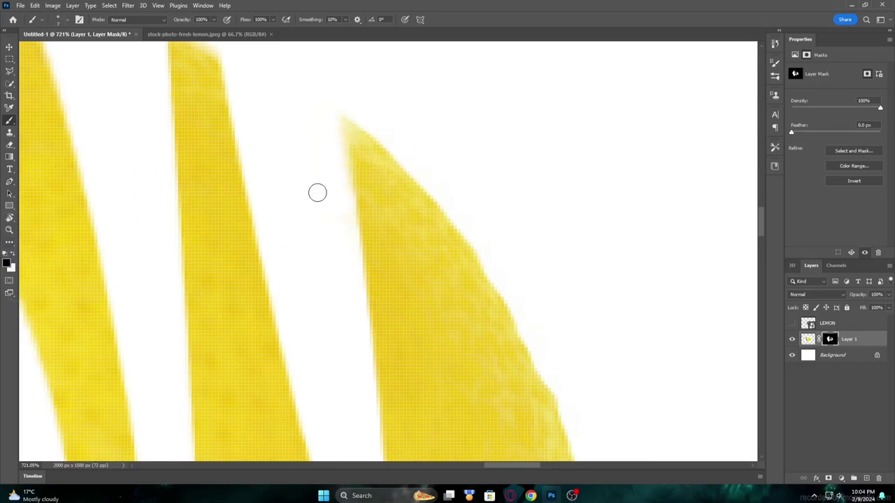
pyautogui.moveTo(398, 288); pyautogui.dragTo(360, 251)
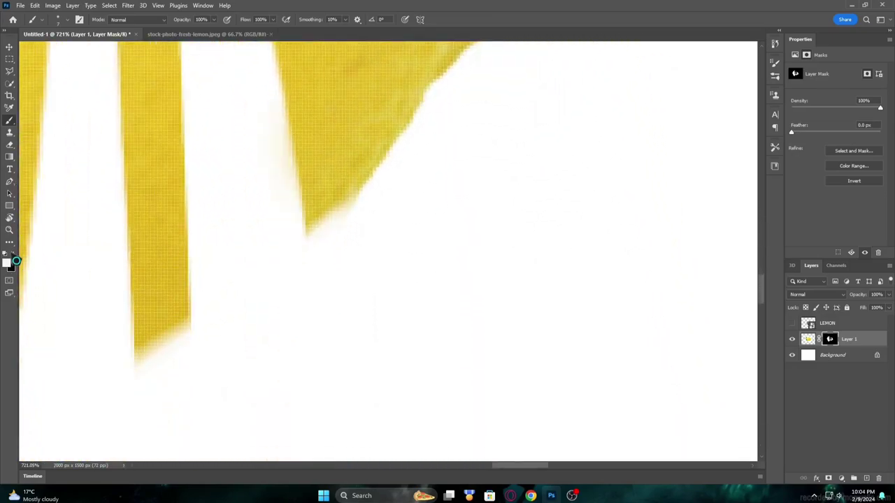
pyautogui.moveTo(313, 232); pyautogui.dragTo(346, 209)
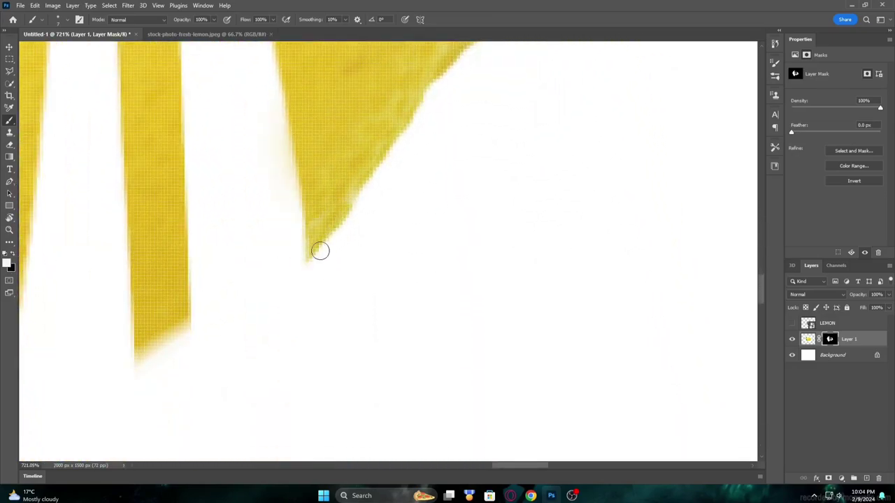
pyautogui.scroll(-3, 413, 140)
pyautogui.scroll(-2, 386, 208)
pyautogui.scroll(-2, 360, 274)
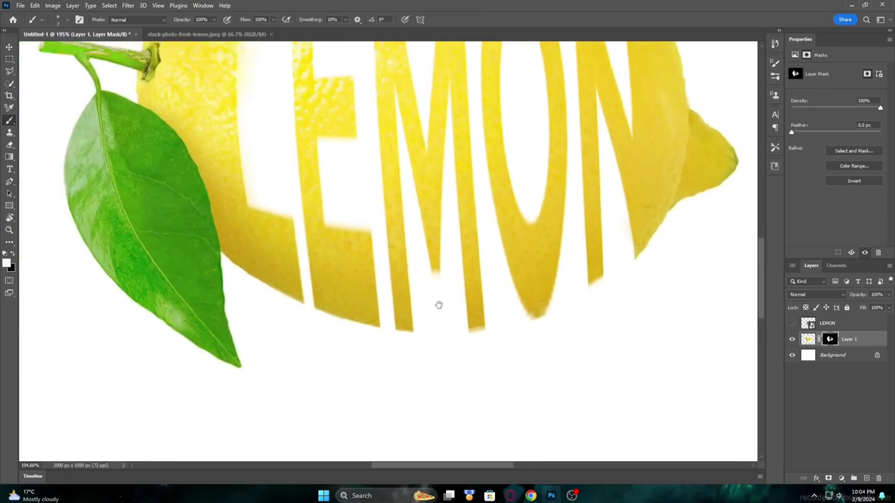
pyautogui.moveTo(438, 305); pyautogui.dragTo(454, 321)
pyautogui.scroll(-1, 420, 310)
pyautogui.scroll(2, 385, 300)
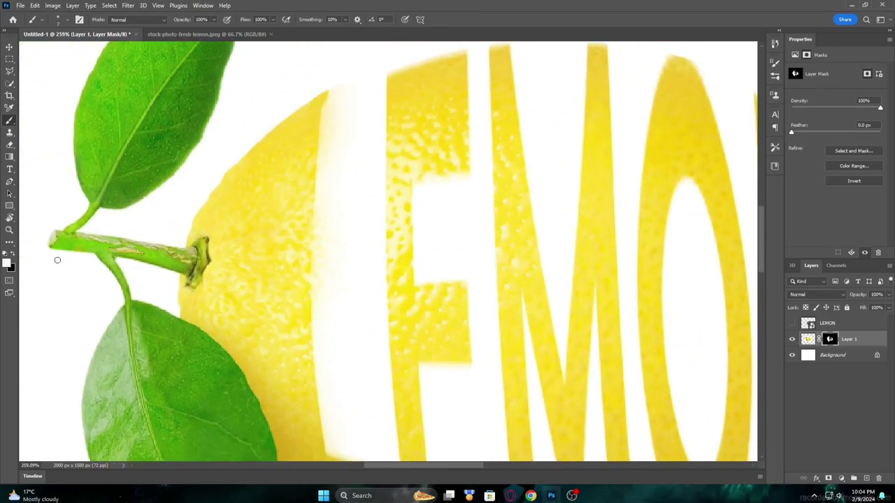
# Step: Zoom in on the lemon's left edge and refine the mask there with the brush
pyautogui.press('i')
pyautogui.press('b')
pyautogui.scroll(2, 194, 168)
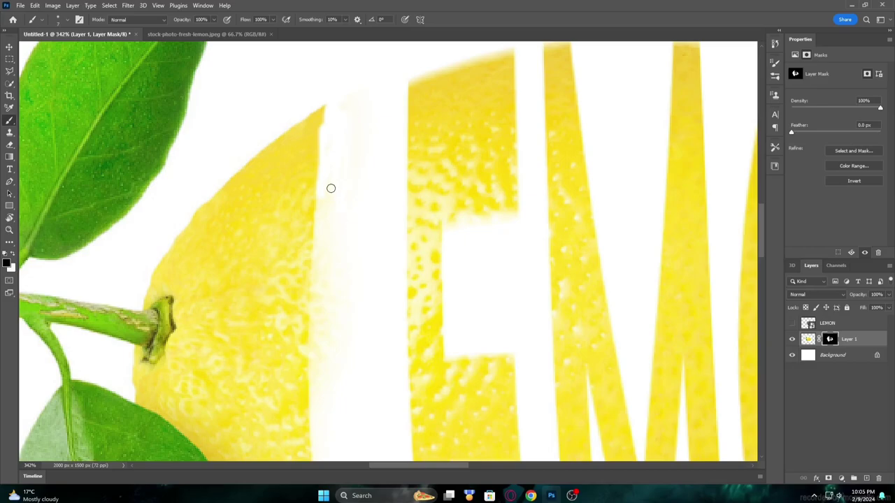
pyautogui.scroll(-2, 357, 296)
pyautogui.scroll(2, 340, 294)
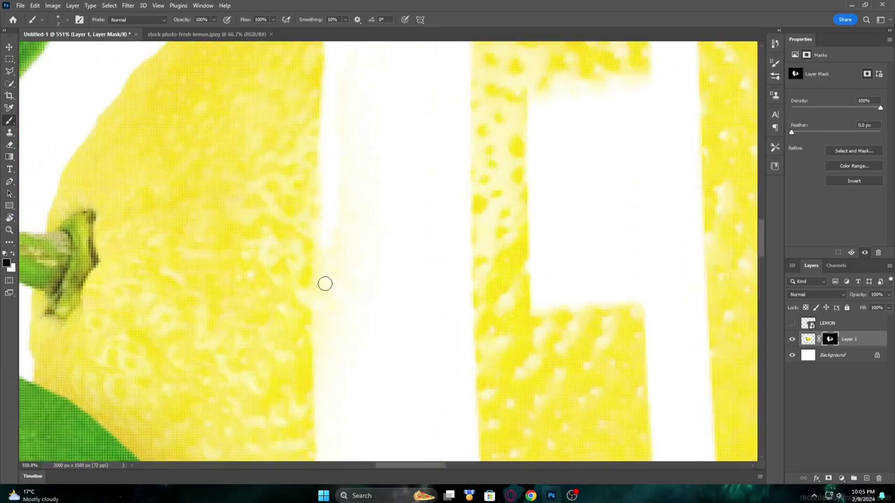
pyautogui.moveTo(333, 351); pyautogui.dragTo(322, 219)
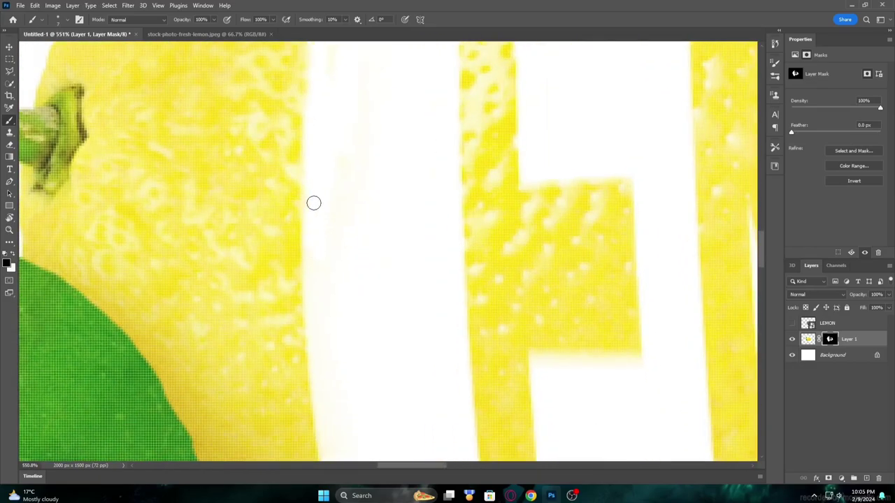
pyautogui.scroll(2, 347, 127)
pyautogui.scroll(2, 347, 122)
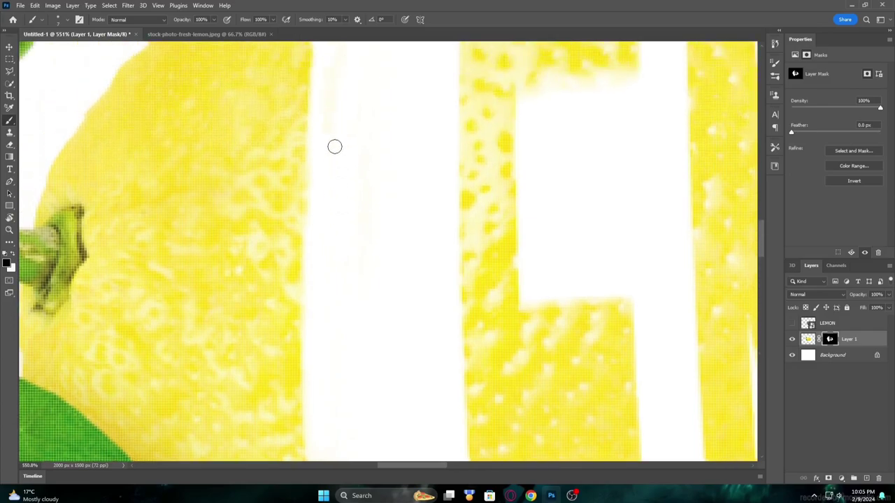
pyautogui.scroll(-5, 328, 280)
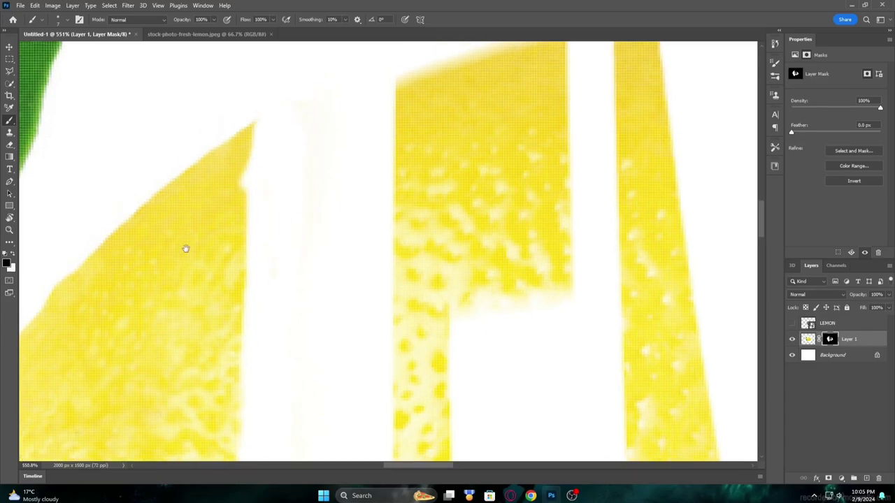
pyautogui.scroll(2, 189, 241)
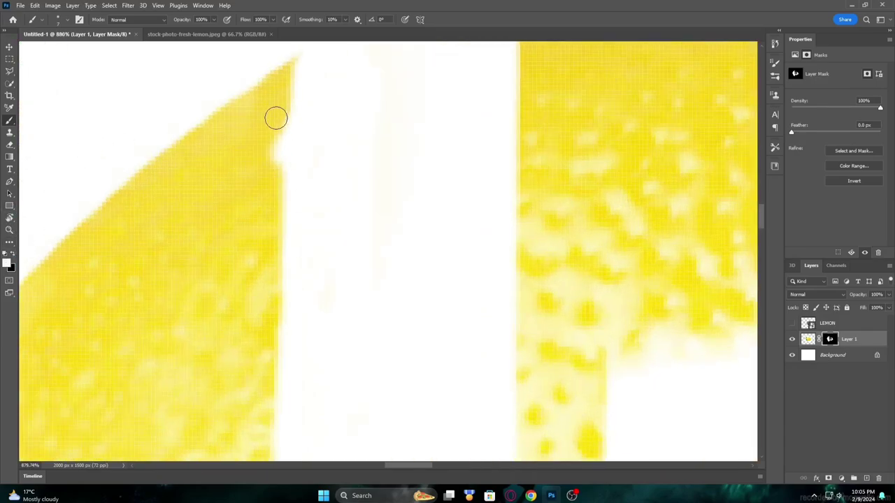
pyautogui.scroll(-3, 350, 289)
pyautogui.scroll(-2, 321, 314)
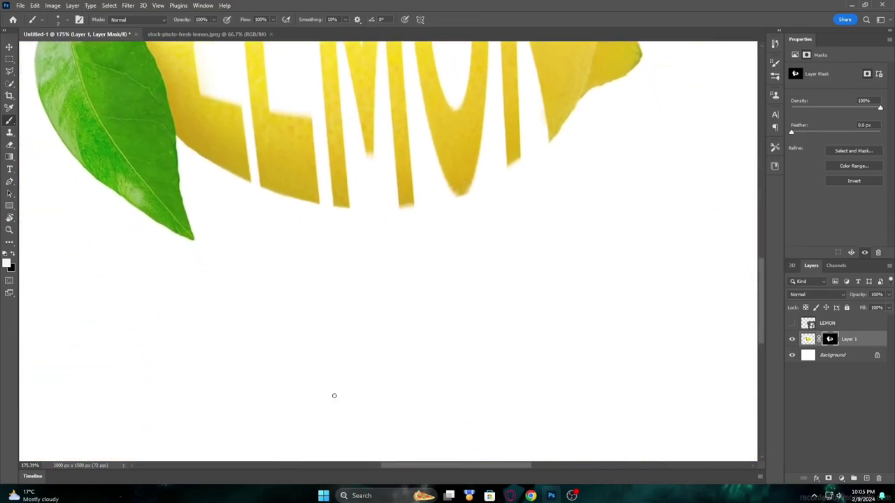
pyautogui.press('x')
pyautogui.scroll(-2, 270, 252)
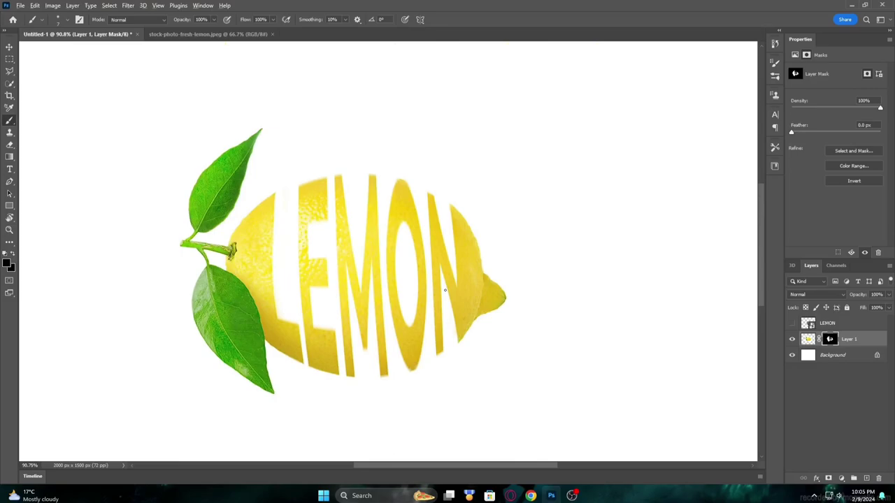
pyautogui.scroll(-2, 445, 289)
pyautogui.scroll(1, 454, 290)
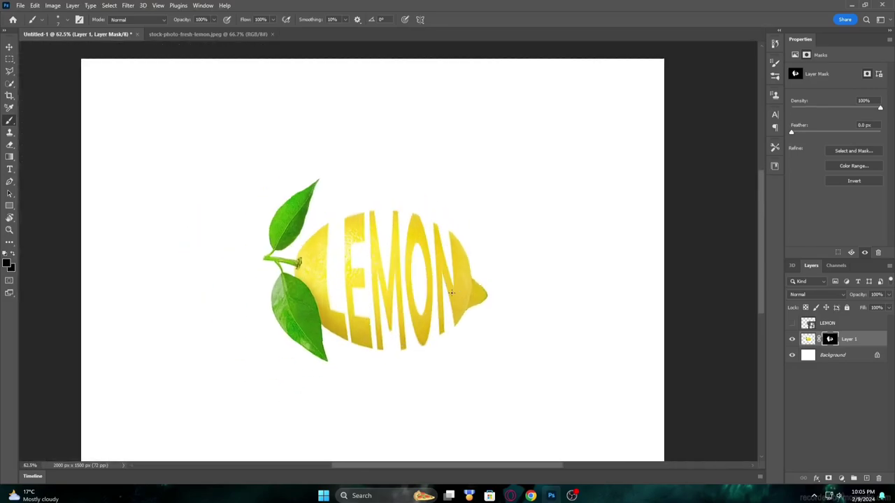